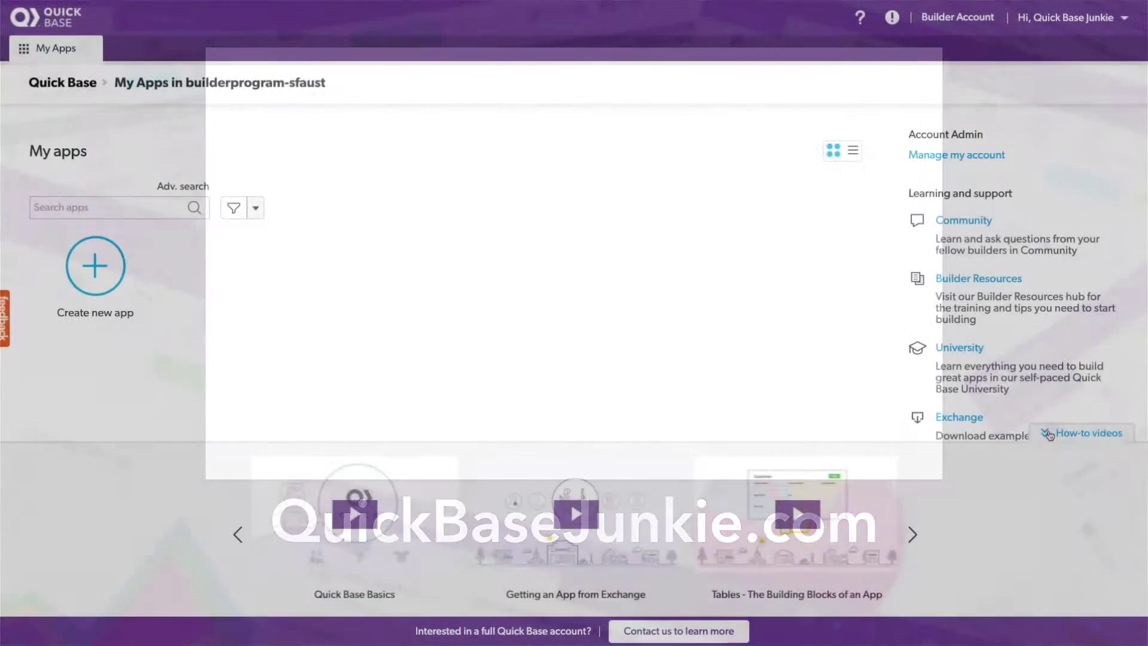
Add the Simple Project Manager app from the Exchange, keeping its default name
click(1049, 434)
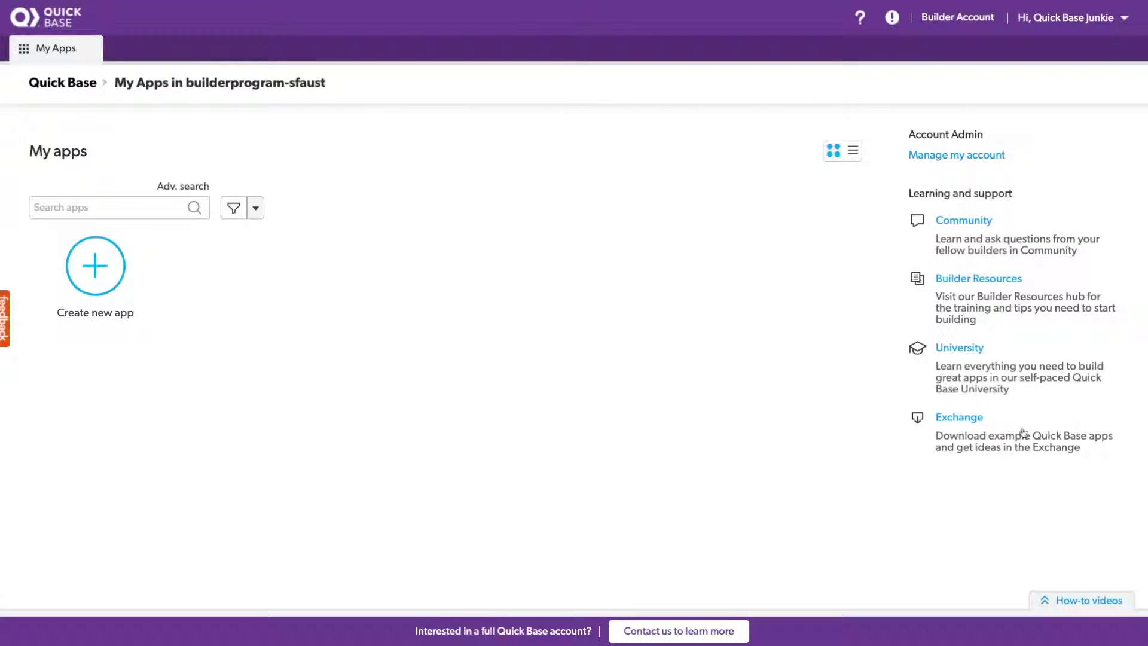
click(951, 417)
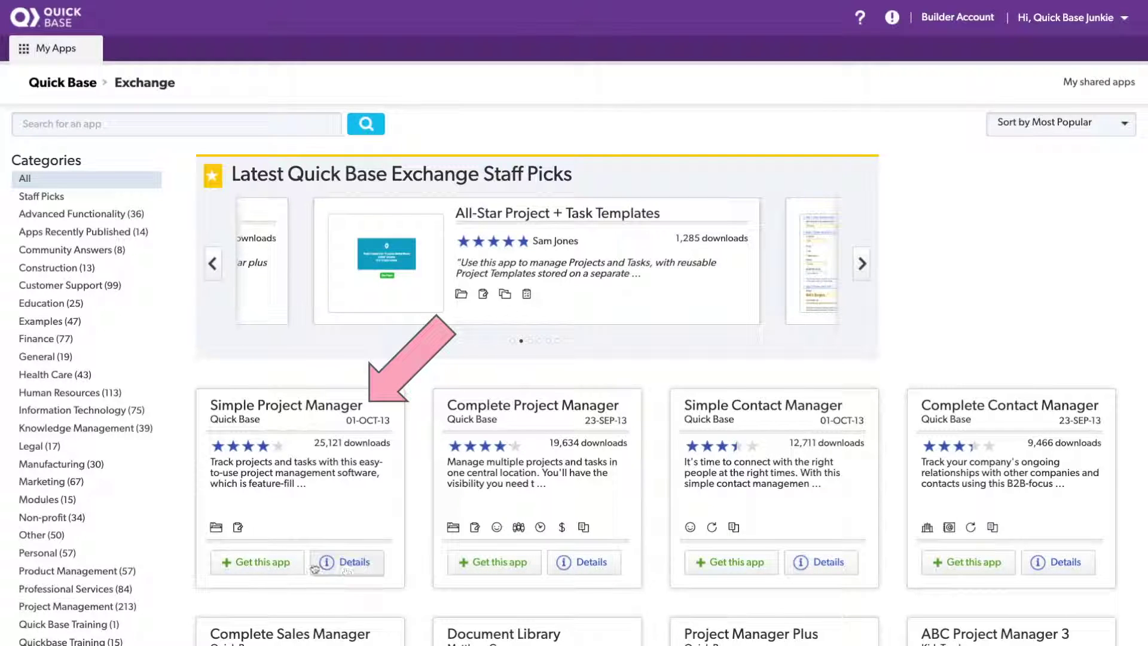
click(279, 565)
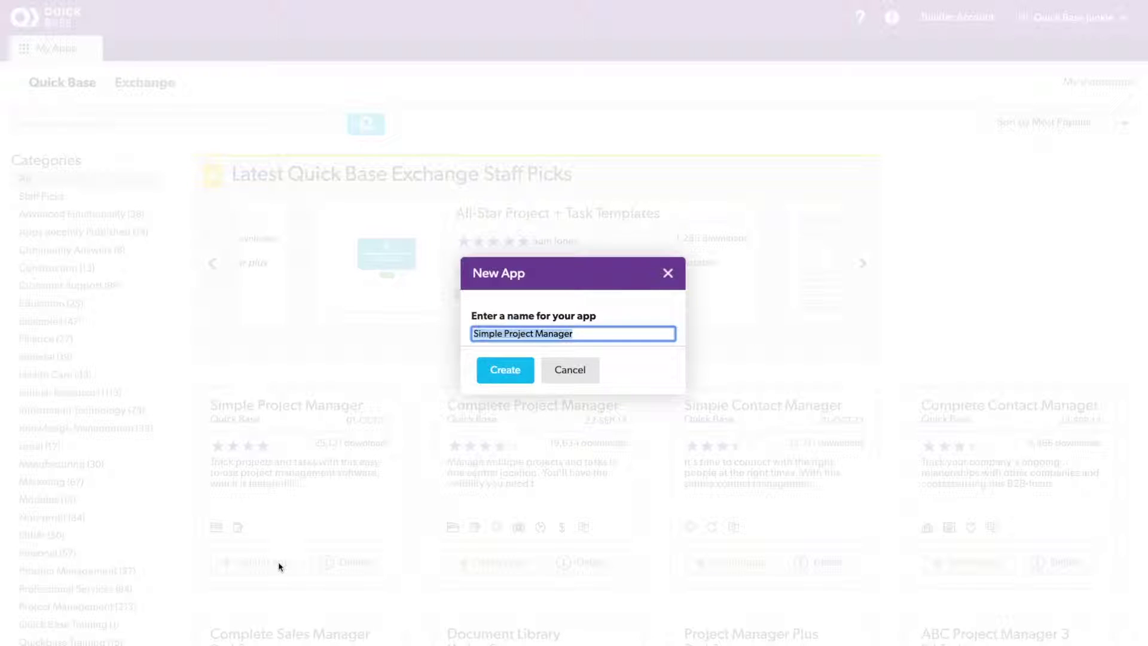
click(503, 371)
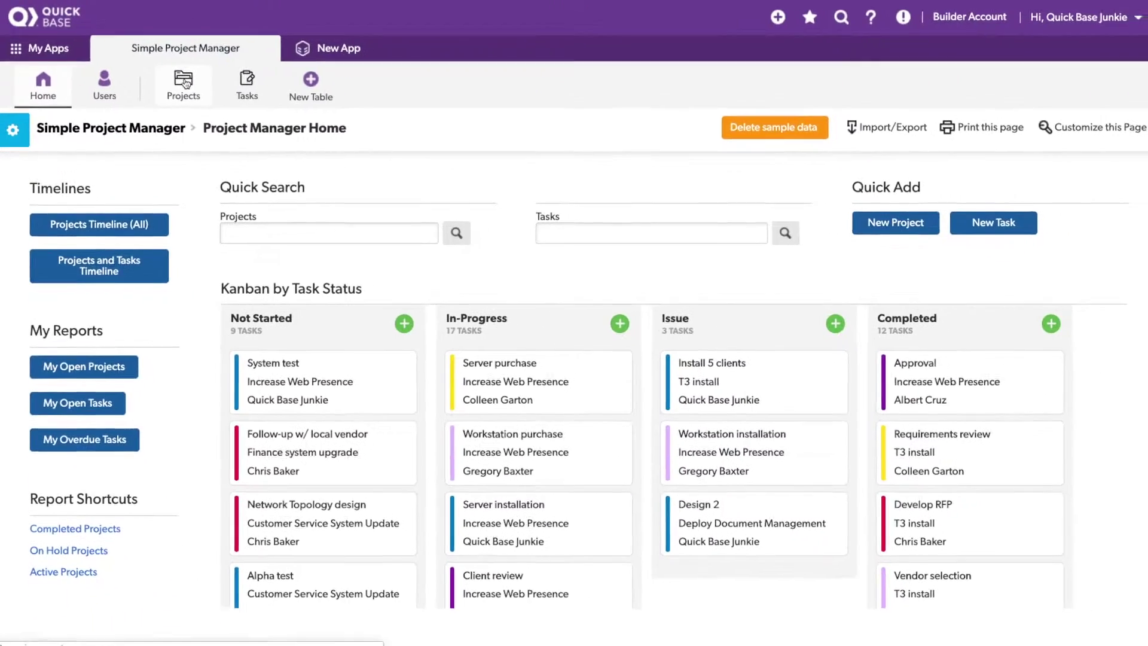
Show the Projects table, select the Wireless initiative project, and open the table's settings
click(249, 111)
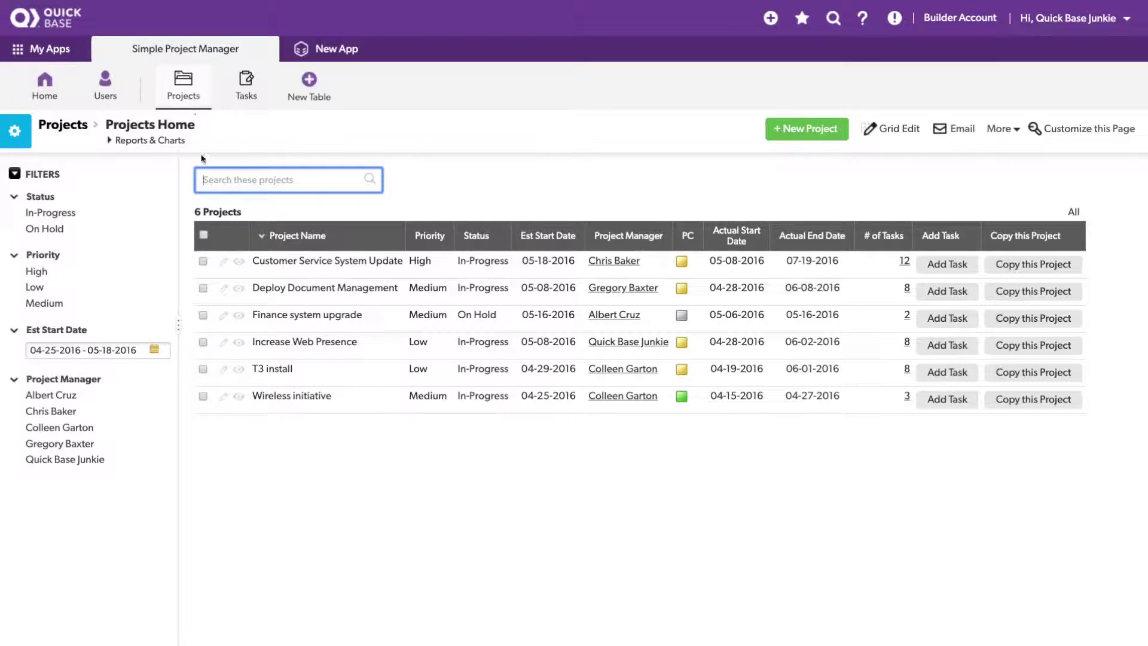
click(202, 398)
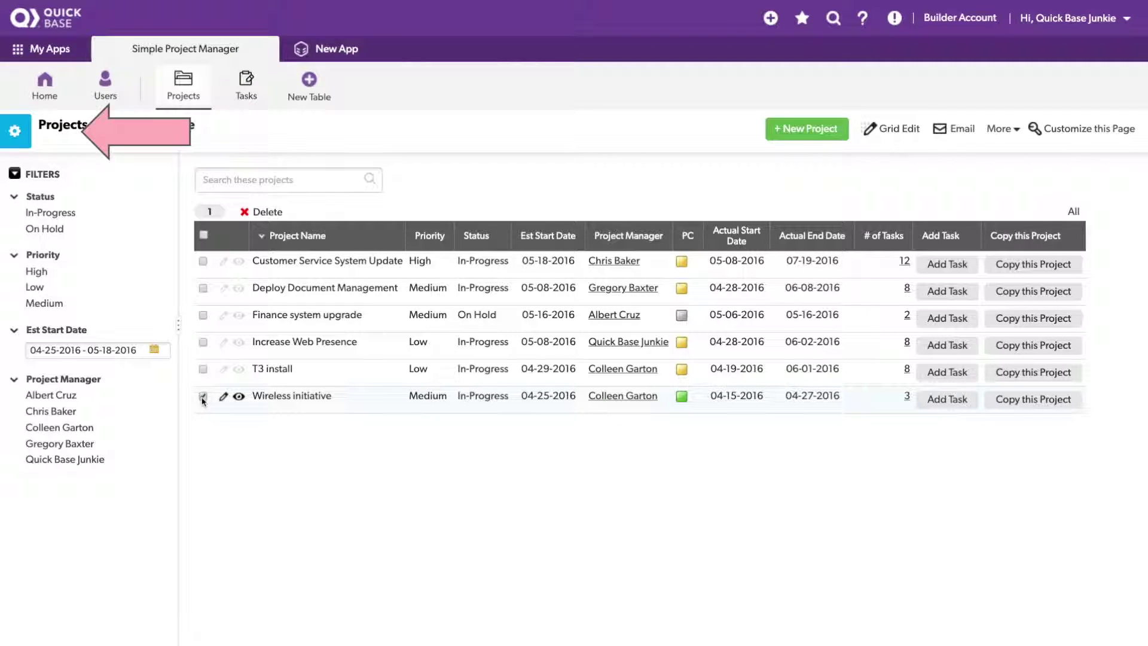
click(16, 129)
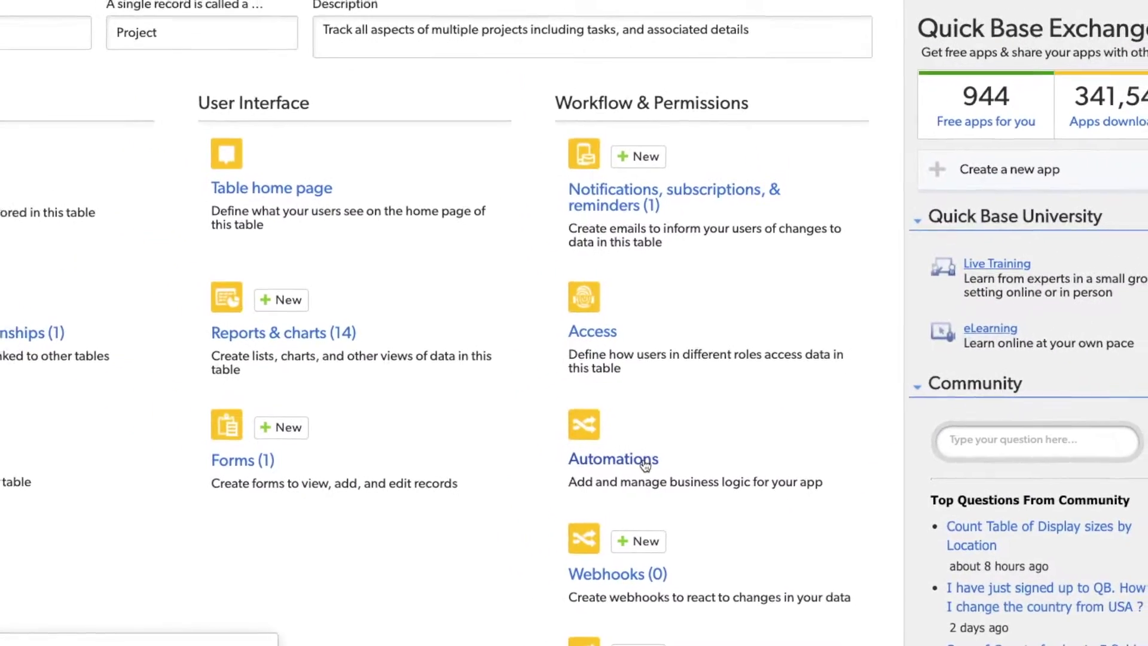
Start a new automation from the Automations page using the 'When data changes' trigger
click(644, 463)
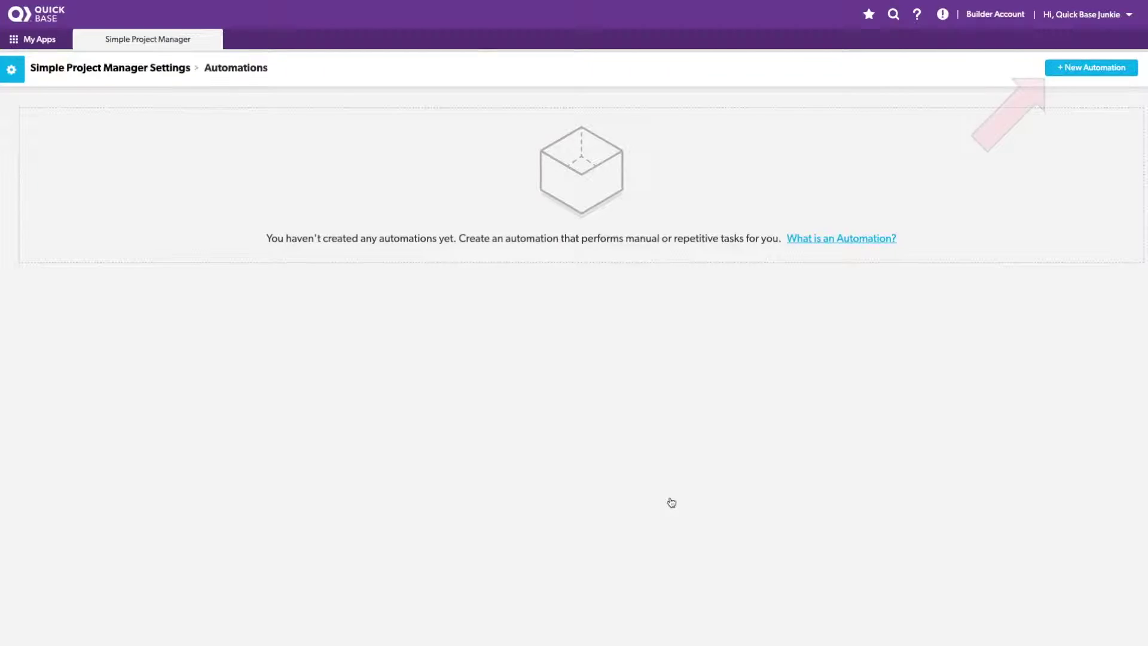
click(1085, 68)
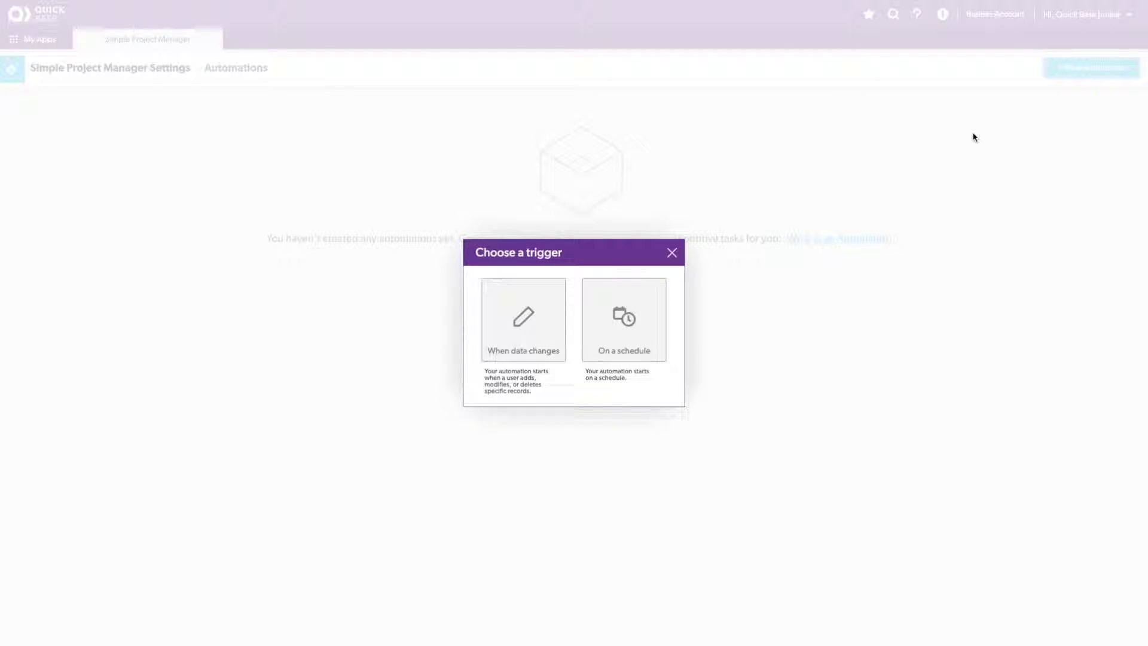
click(534, 303)
Name the automation 'Delete children when parent is deleted'
click(106, 105)
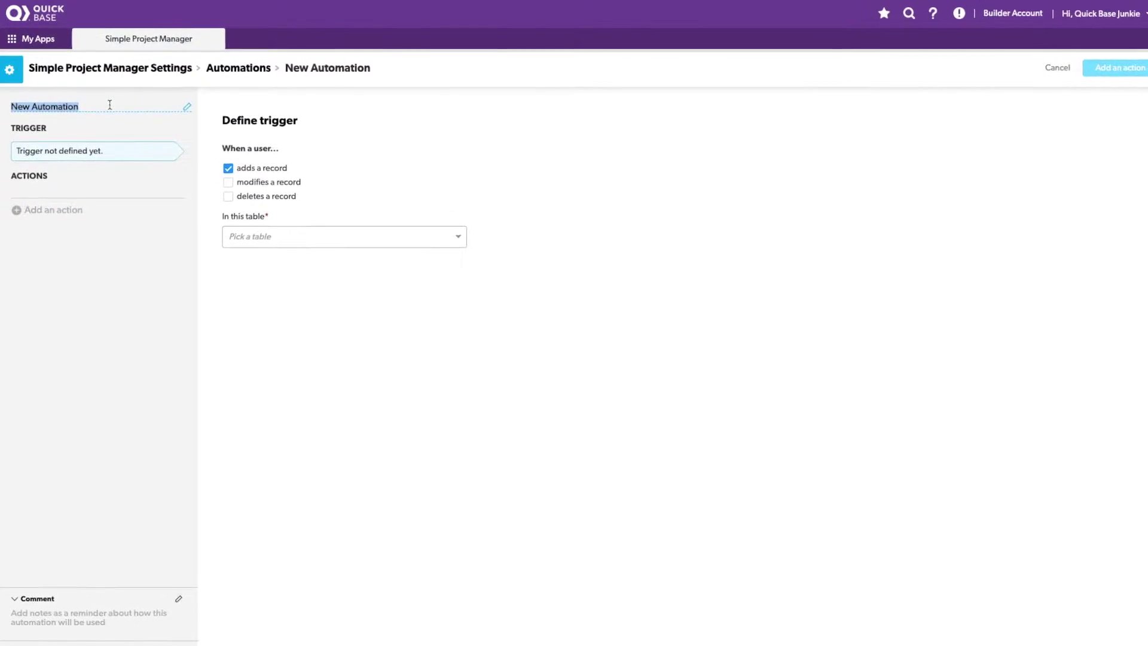
text(Delete children when parent is deleted)
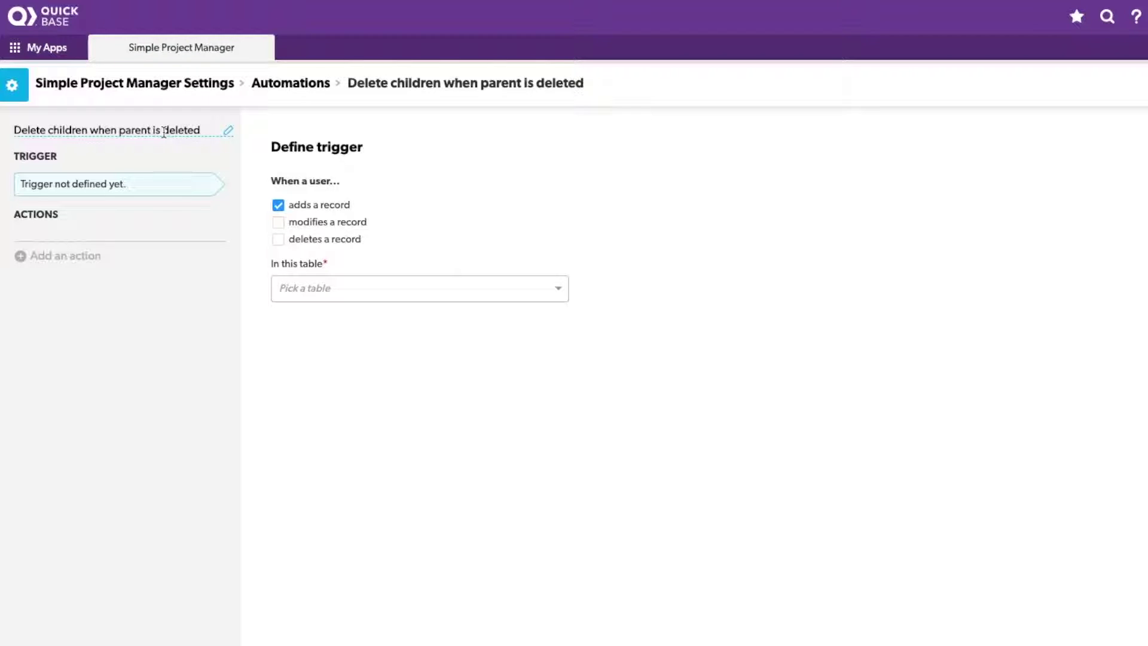
click(239, 174)
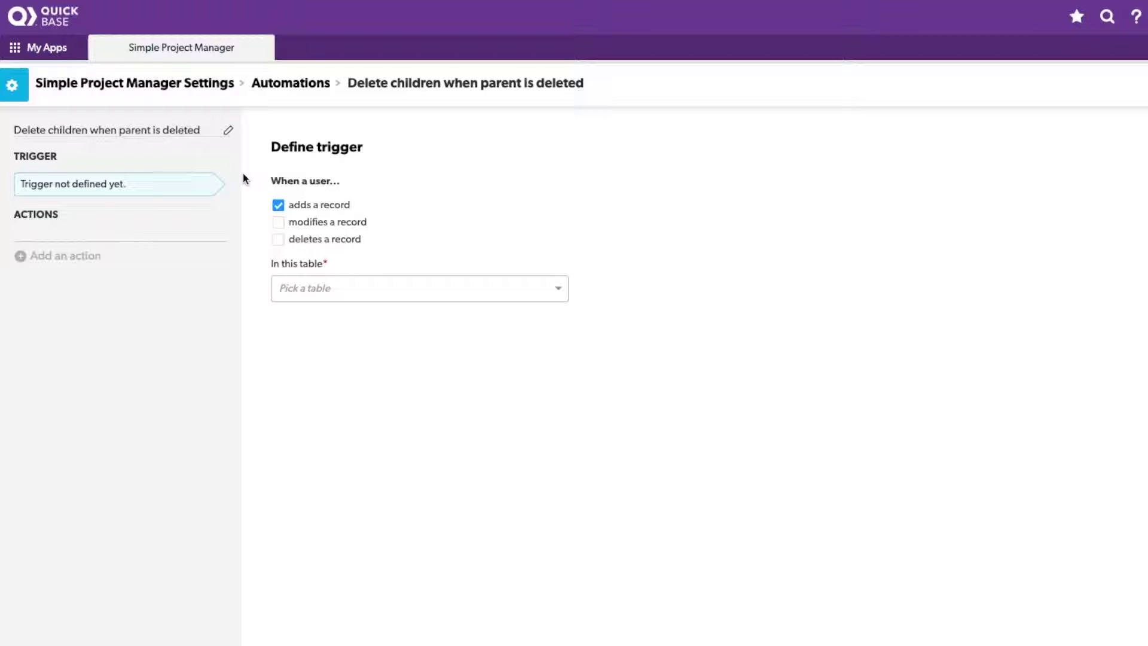
Make it trigger only when a user deletes a record in the Projects table
click(278, 239)
click(278, 205)
click(364, 289)
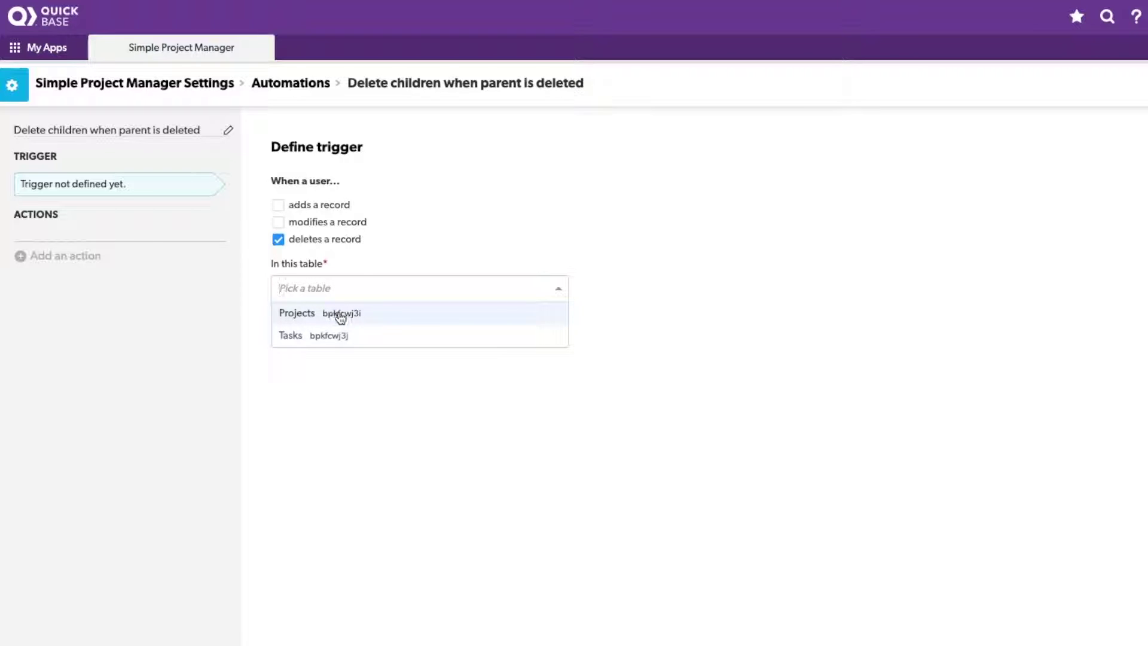
click(345, 317)
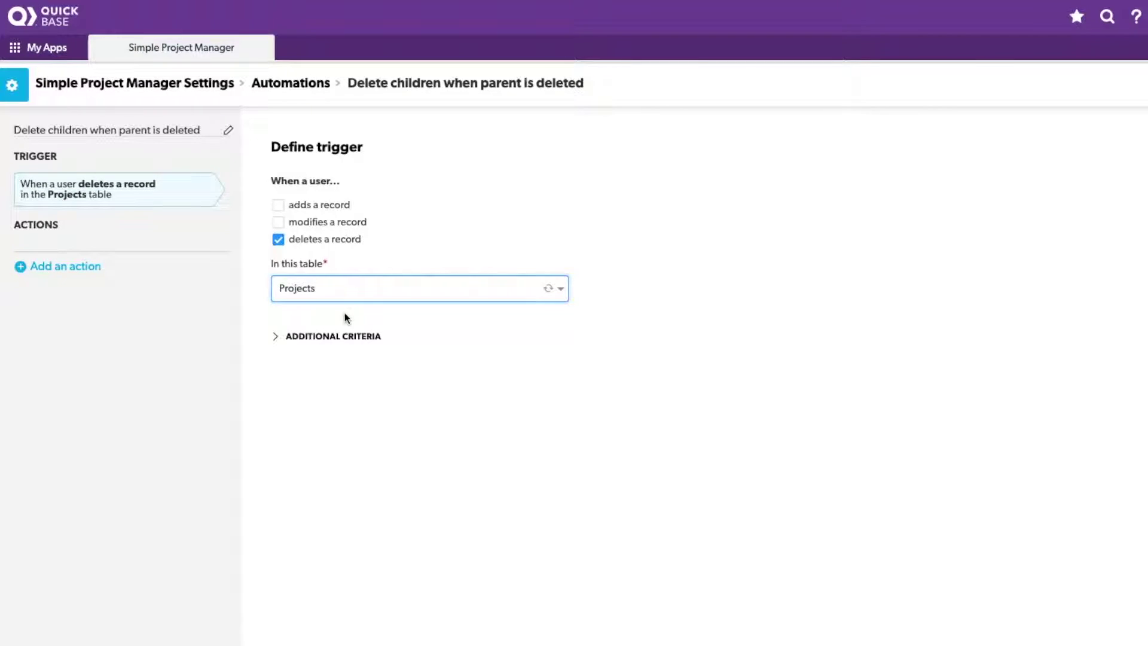
click(345, 338)
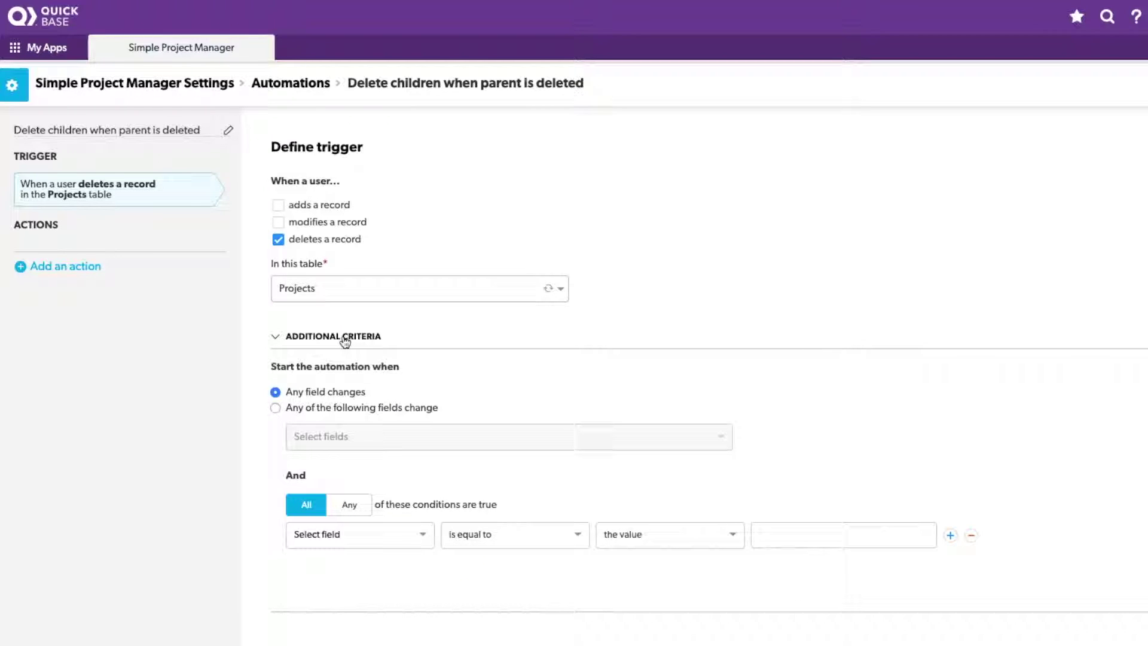
click(344, 341)
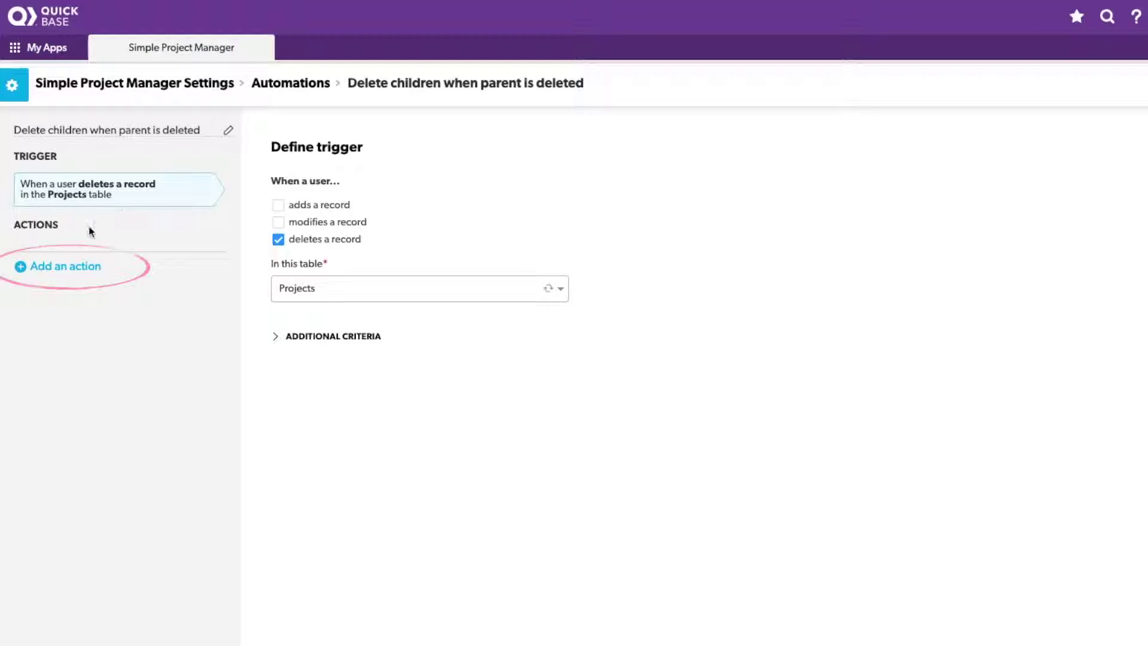
Add a Delete records action that removes the Tasks related to the deleted project
click(66, 267)
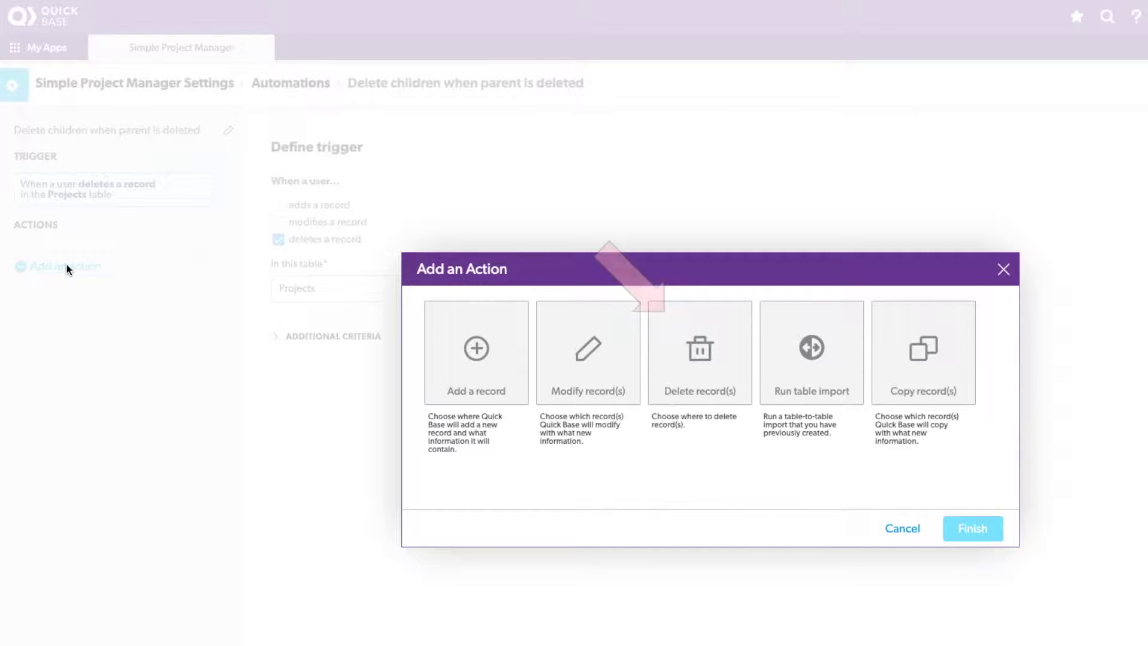
click(701, 336)
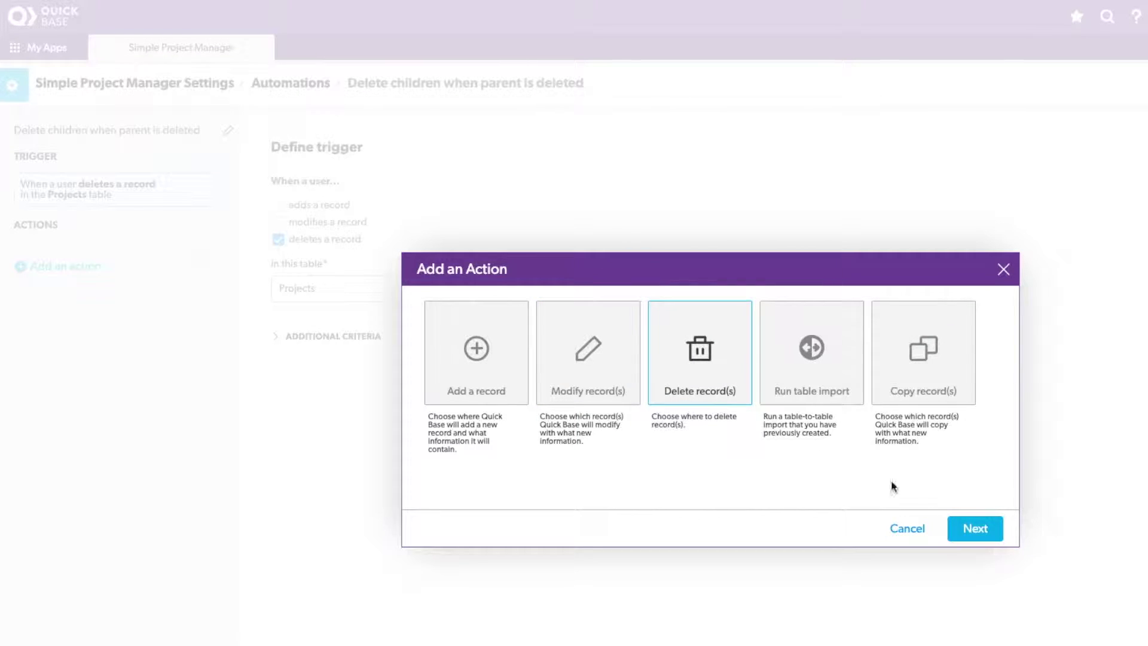
click(980, 527)
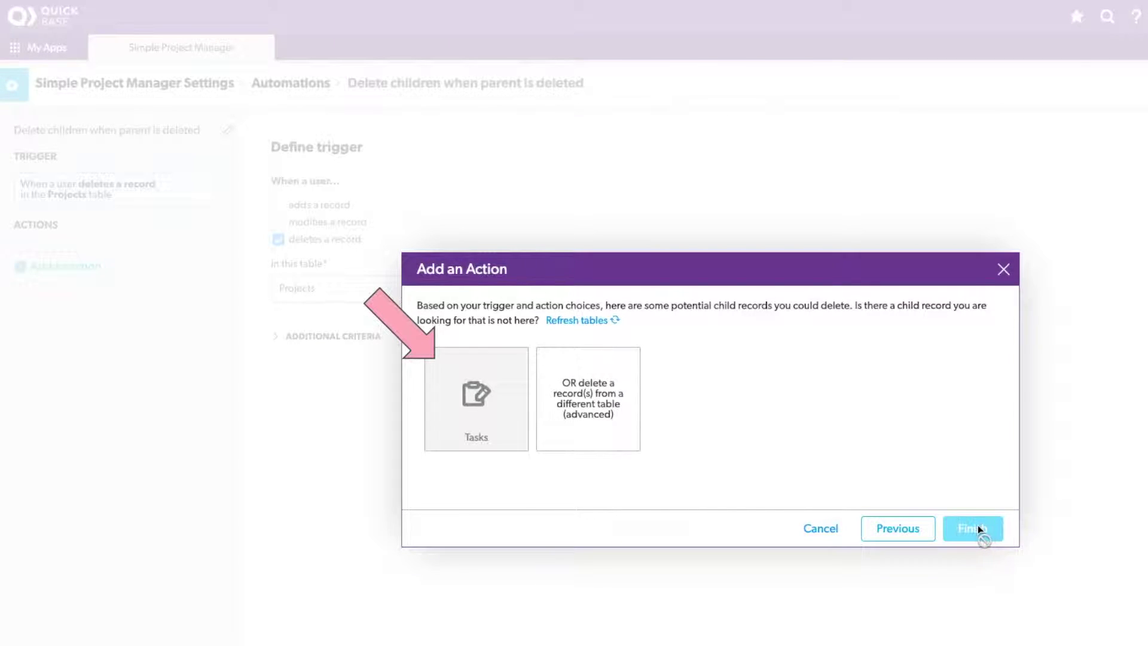
click(469, 392)
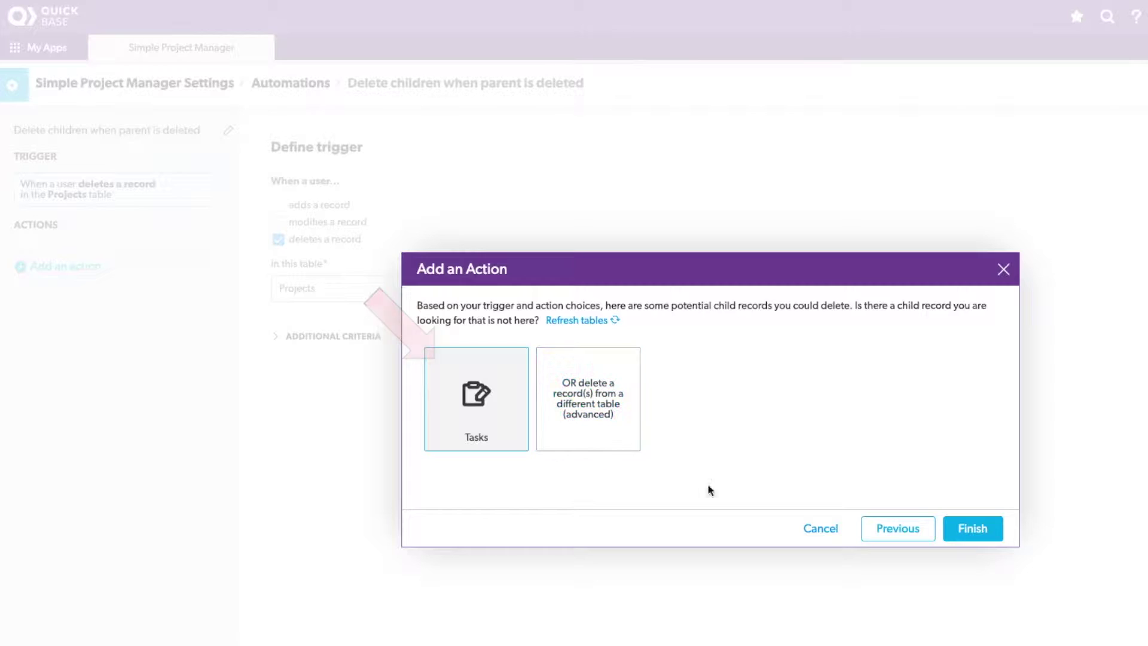
click(974, 528)
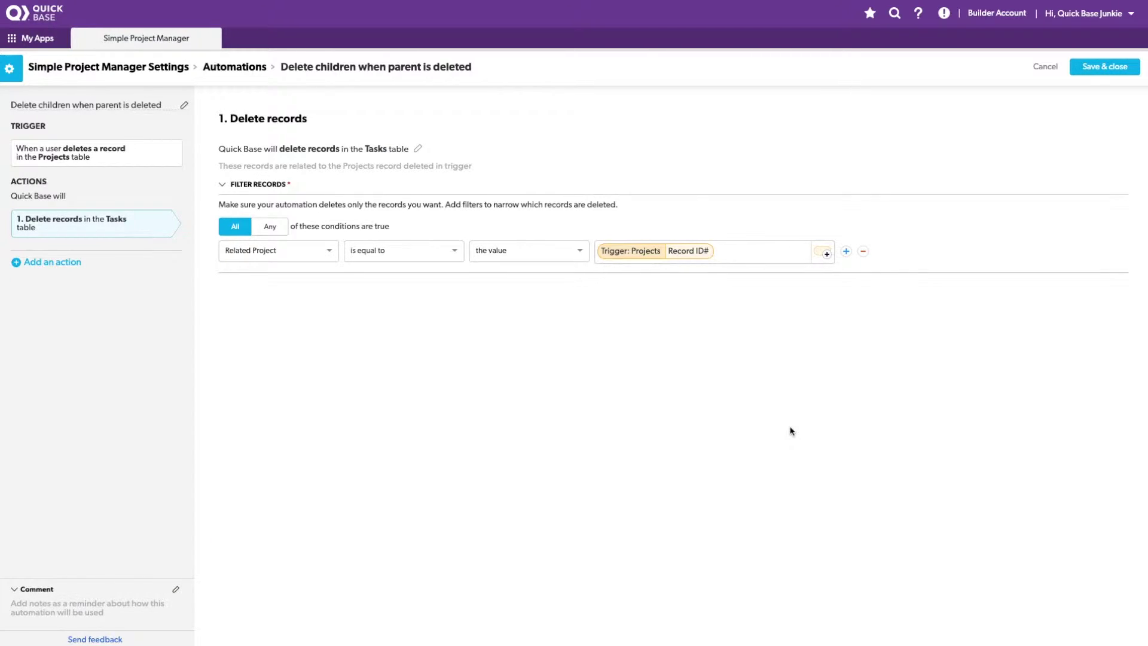
Save and close the 'Delete children when parent is deleted' automation
click(1090, 70)
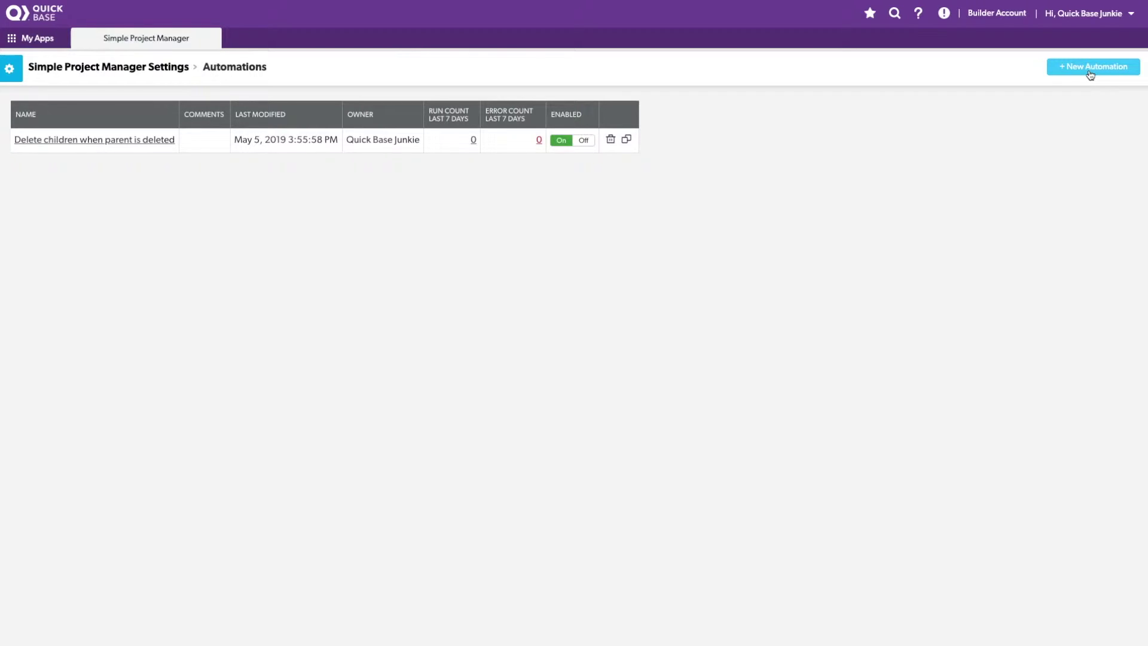
Check the Tasks table's count of 41 tasks, then return to Projects
click(153, 44)
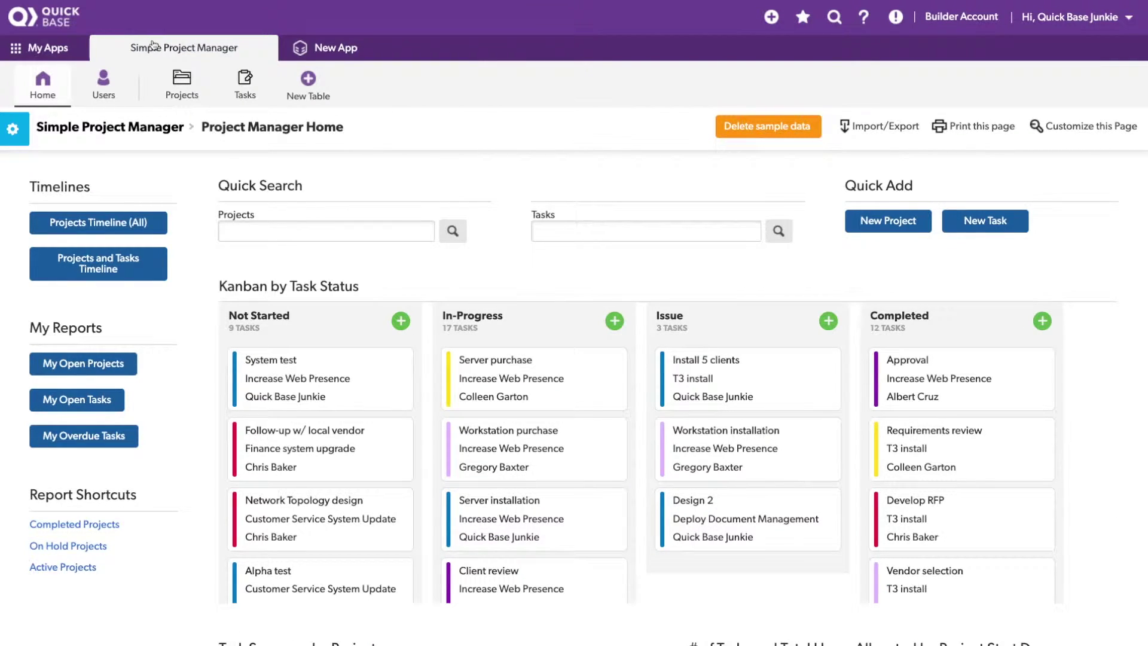
click(254, 92)
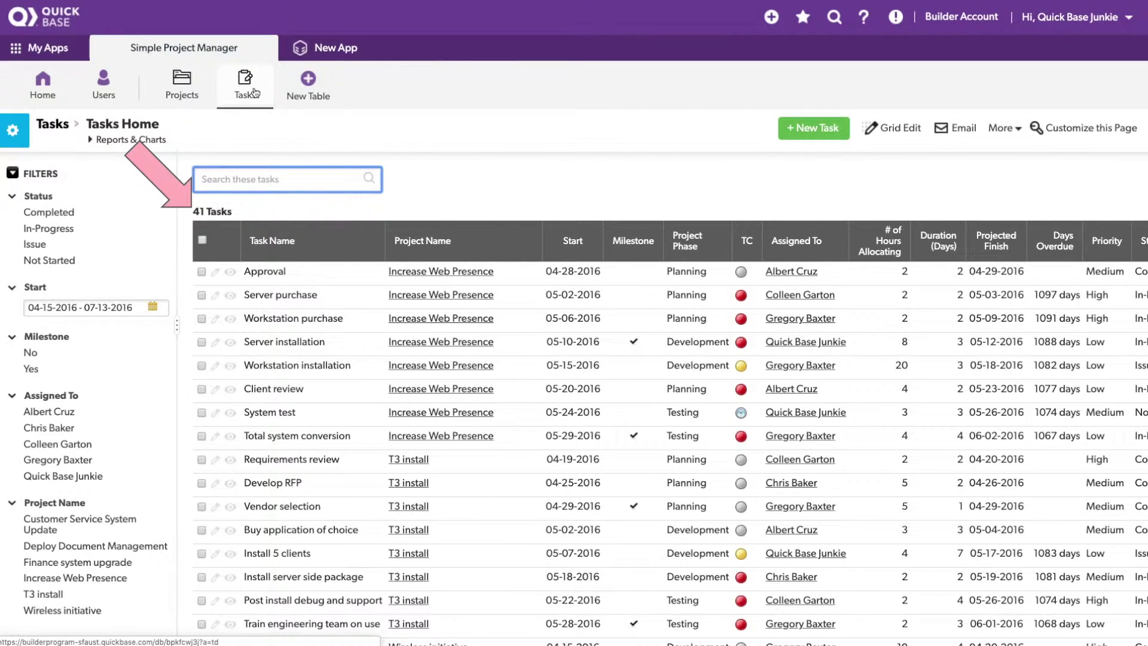
click(189, 90)
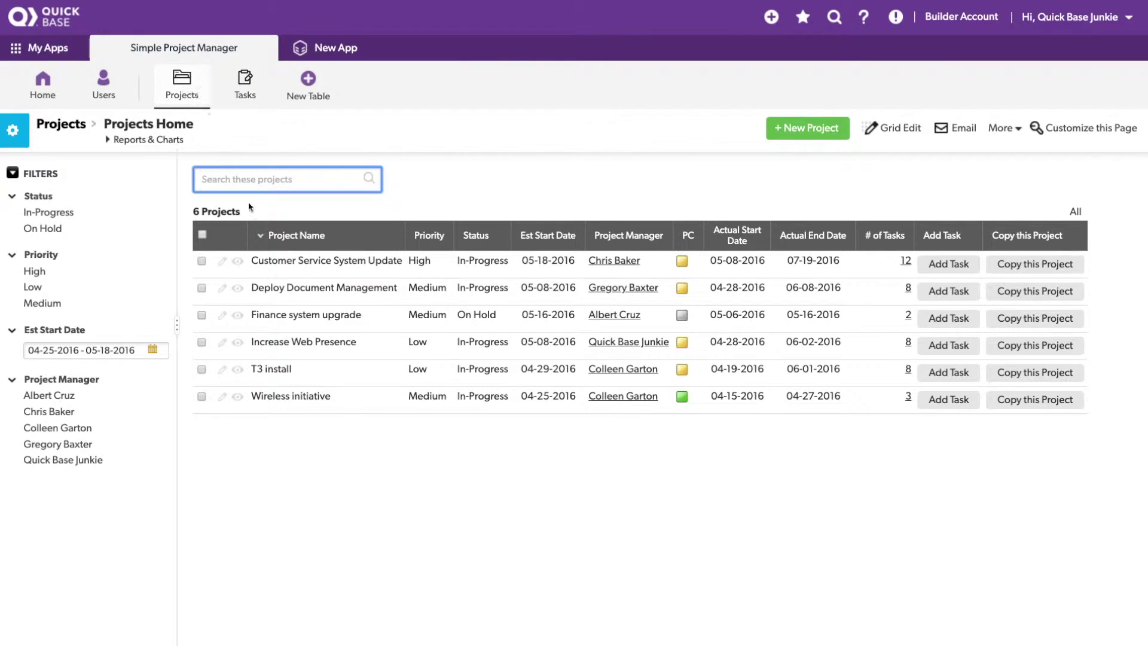
Select the Wireless initiative project and request its deletion
click(200, 397)
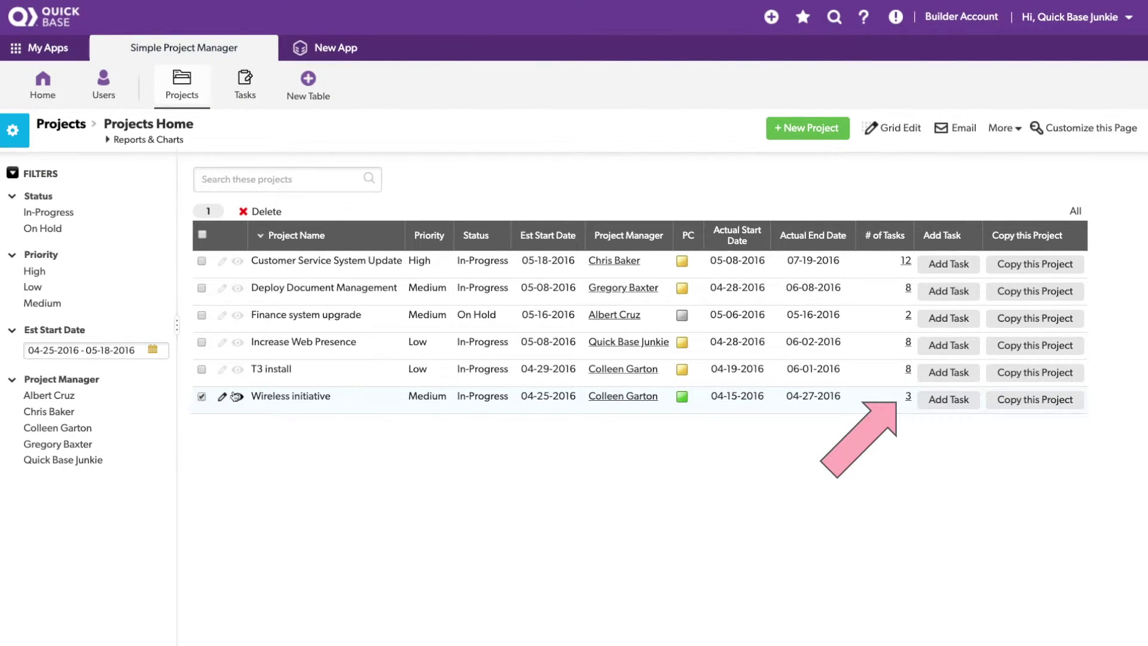
click(260, 212)
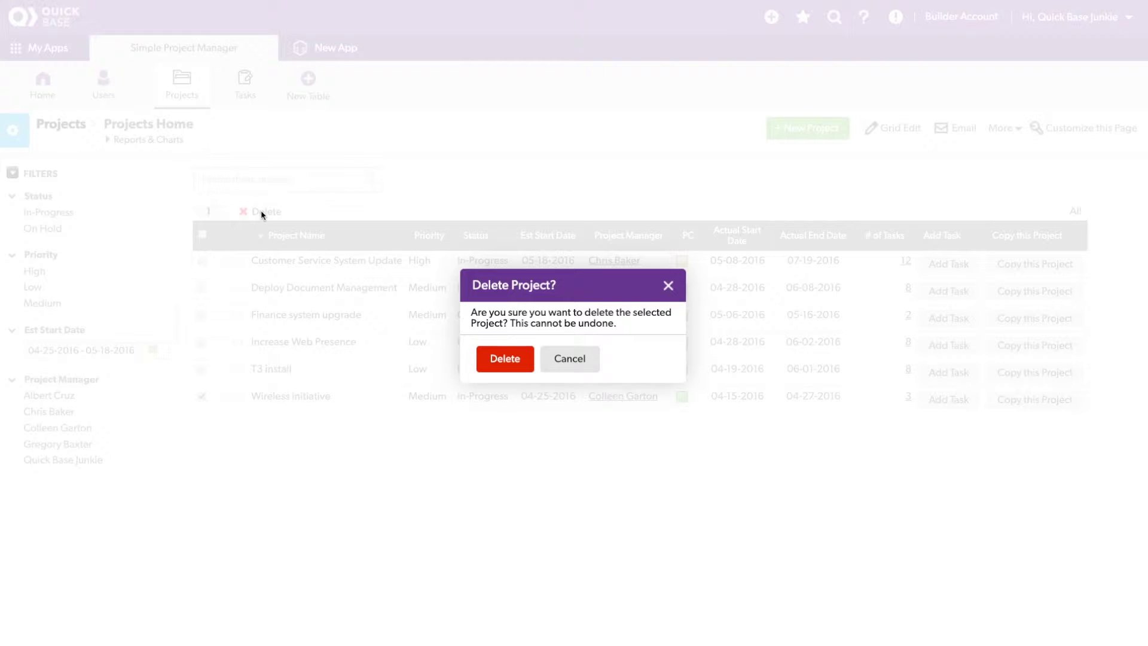
click(505, 364)
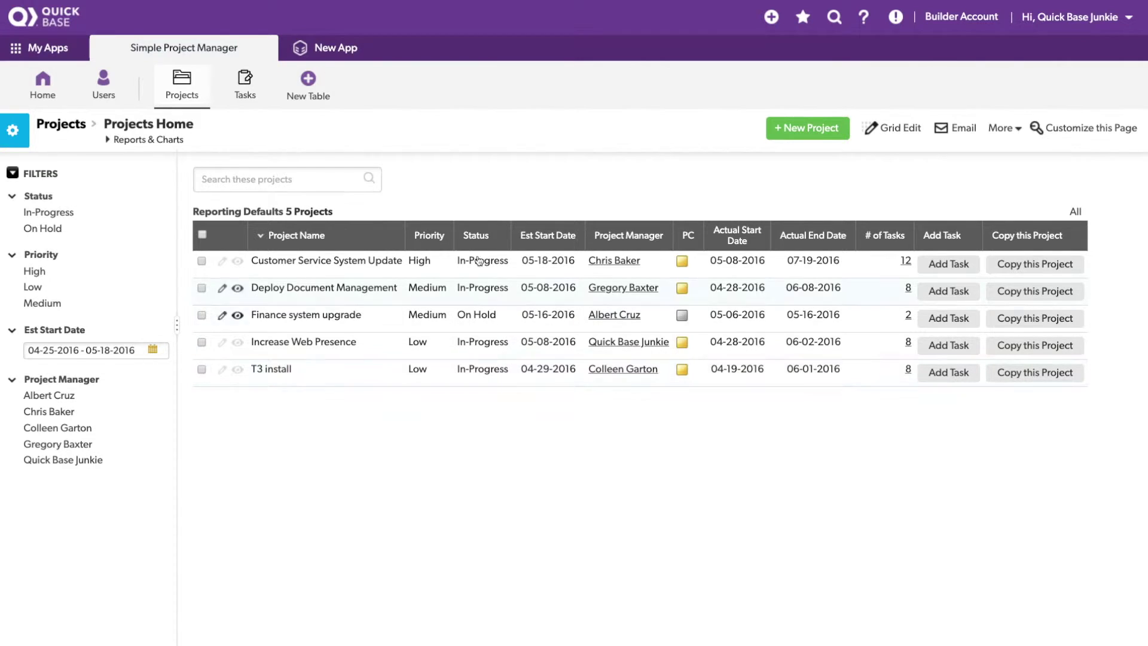
Open the Tasks table to confirm only 38 tasks remain
click(246, 85)
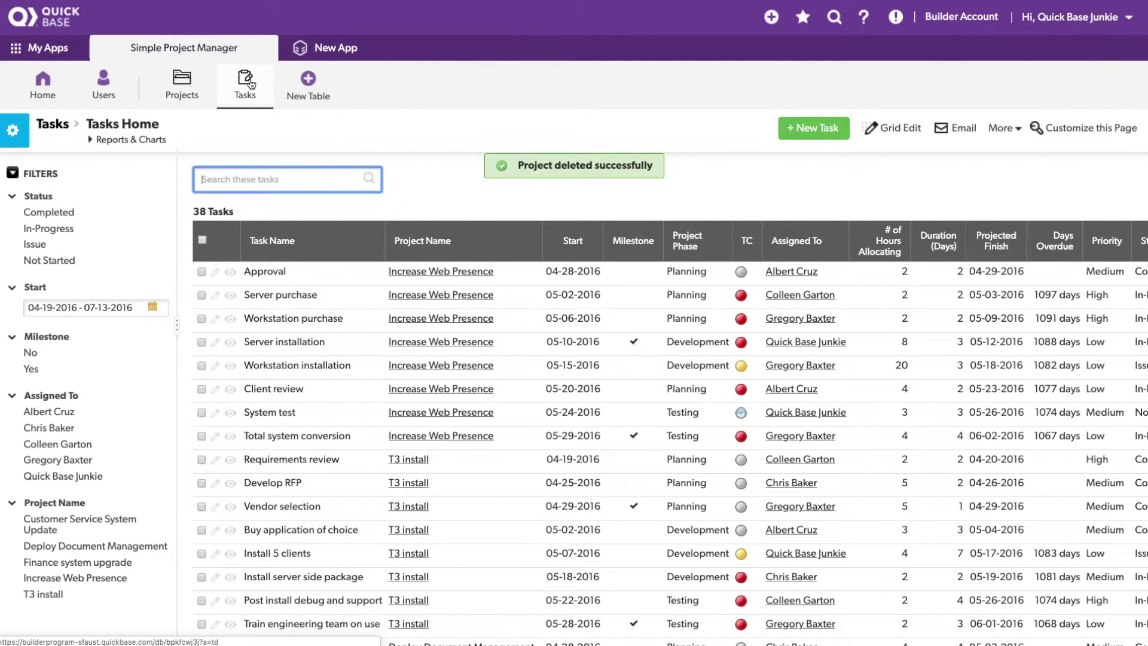